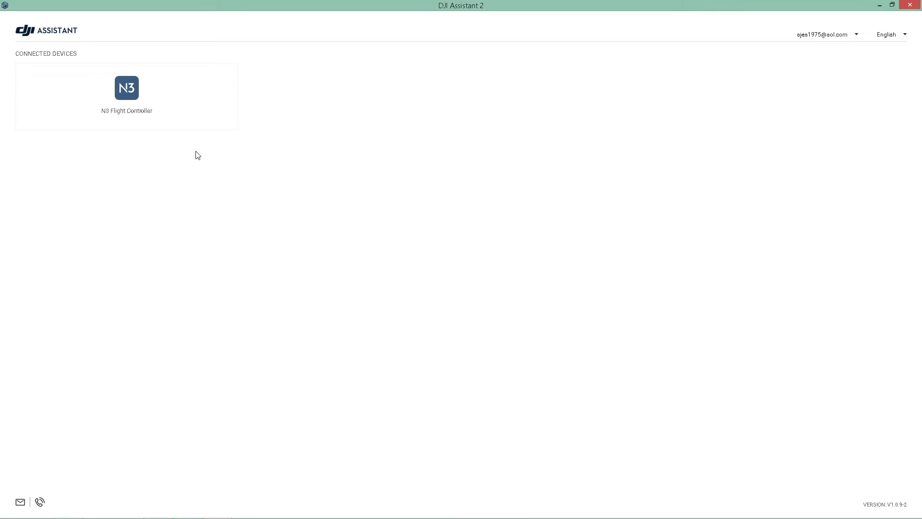
Step: Open the N3 Dashboard showing 31.0 V battery voltage and pitch and roll gains of 110
left_click(119, 99)
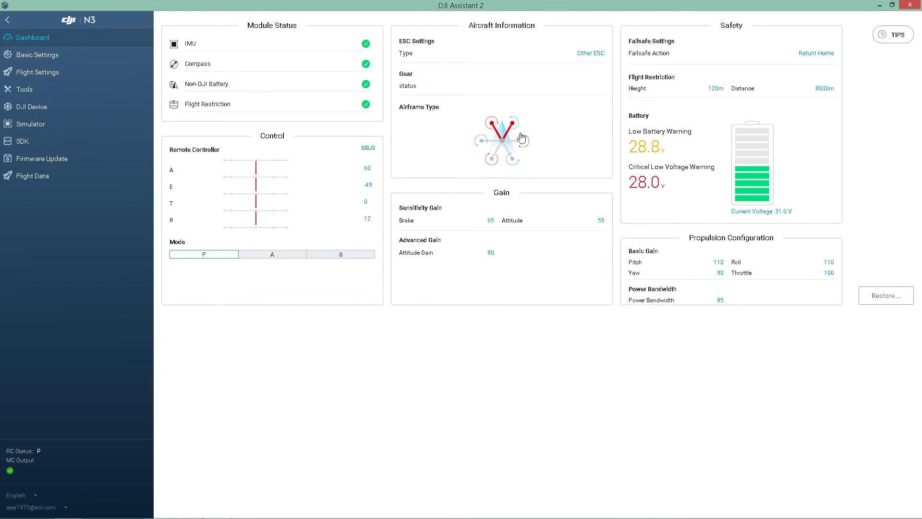
Step: Review the hexacopter airframe type and the mounting installation direction, ending on Remote Controller settings
left_click(52, 61)
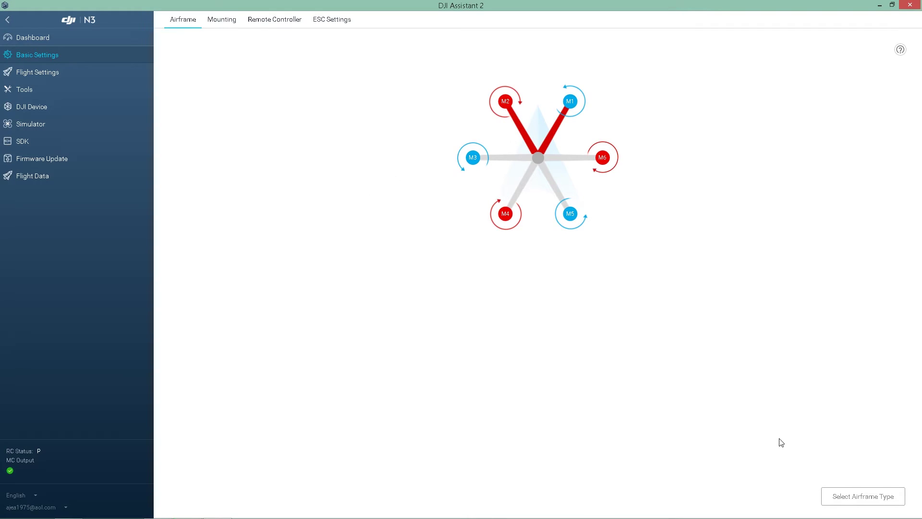
left_click(864, 500)
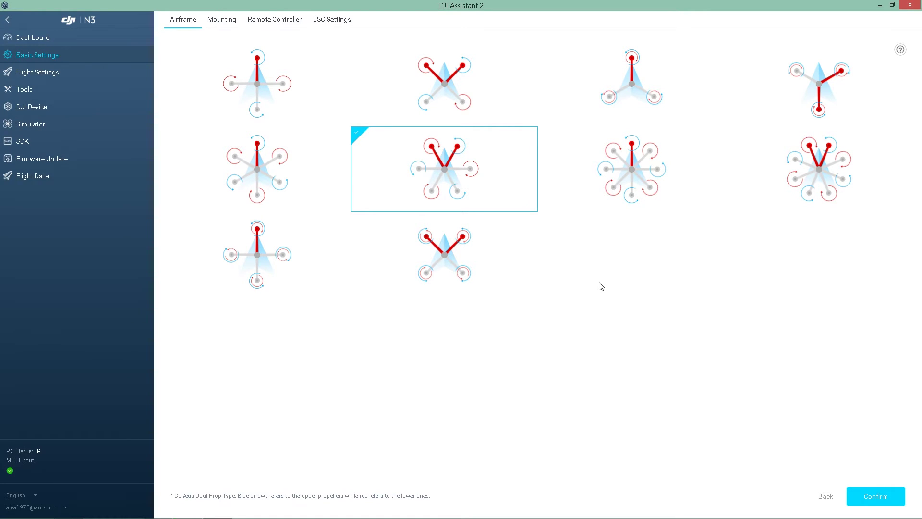
left_click(222, 19)
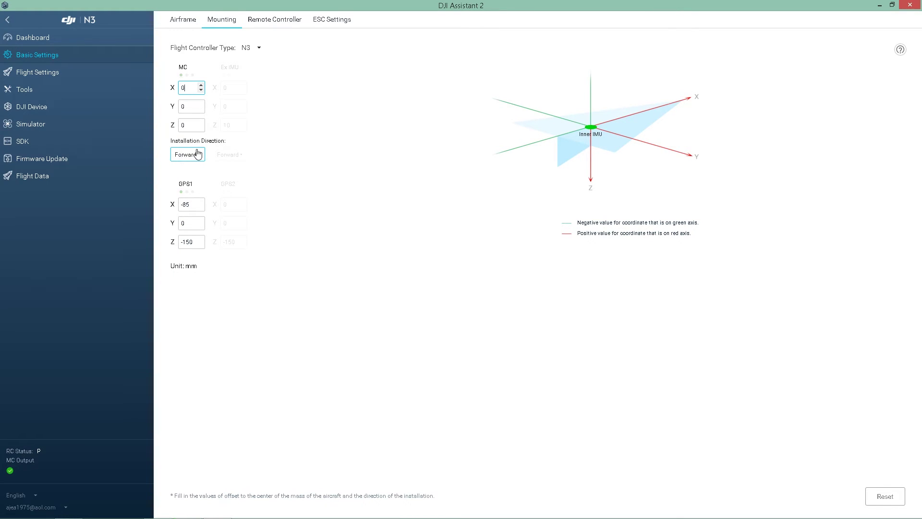
left_click(198, 154)
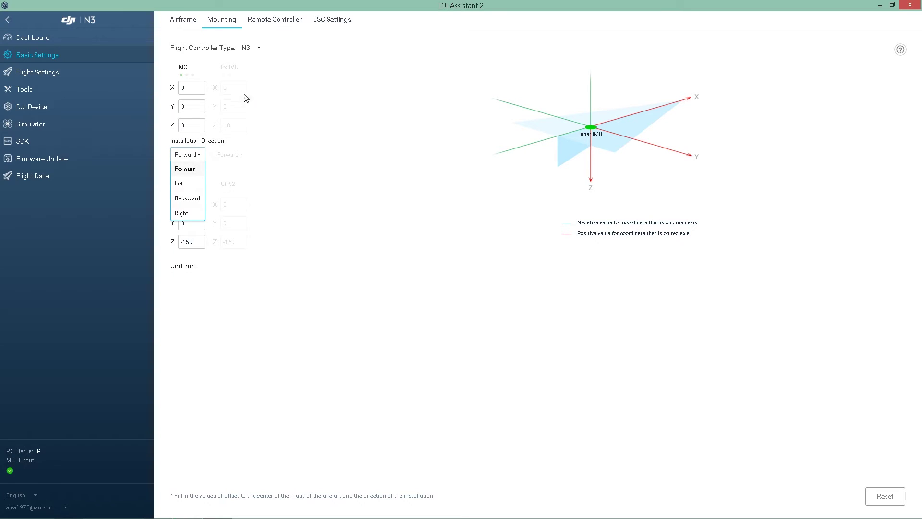
left_click(280, 20)
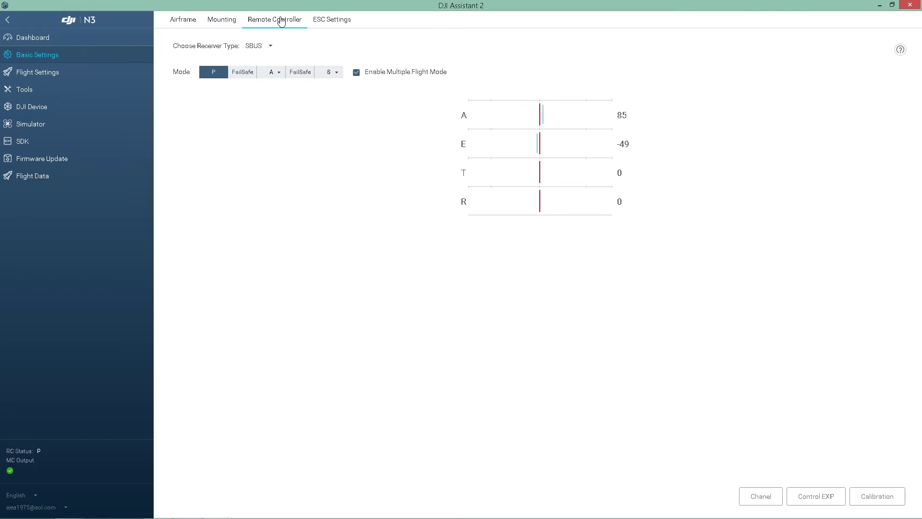
left_click(272, 49)
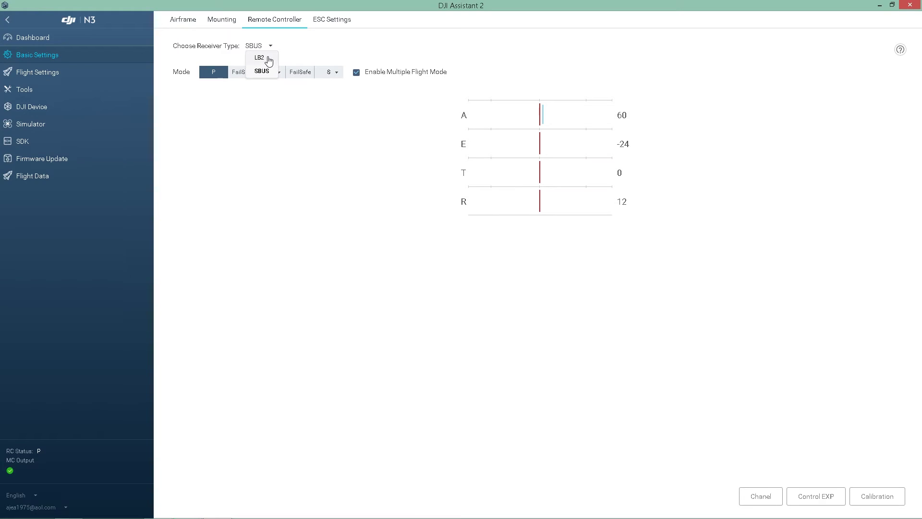
left_click(312, 44)
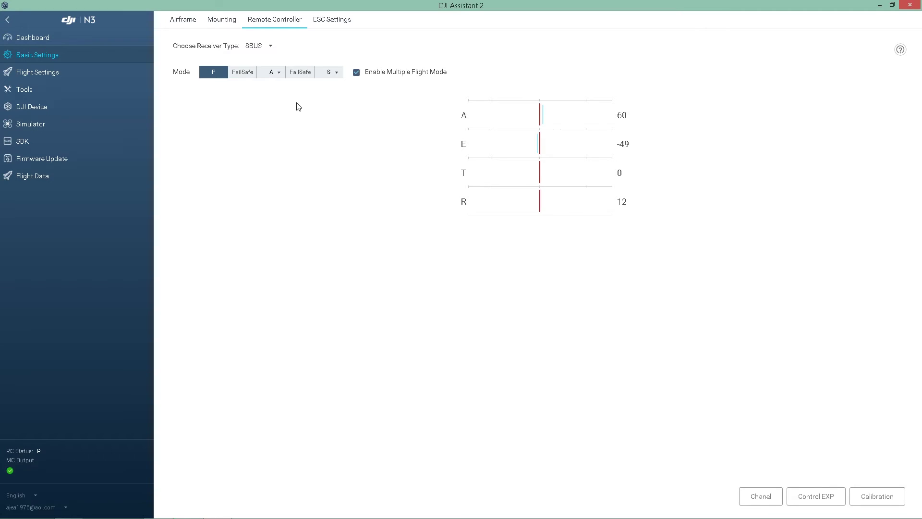
left_click(762, 498)
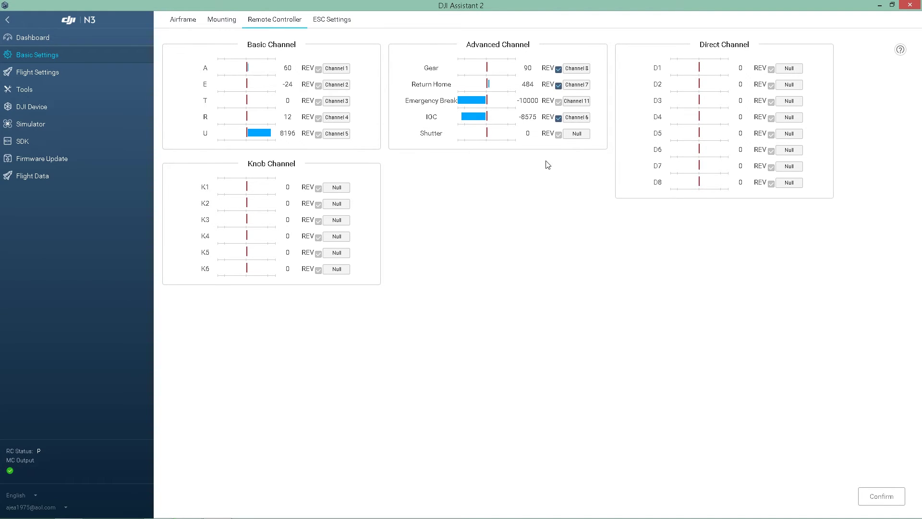
left_click(576, 85)
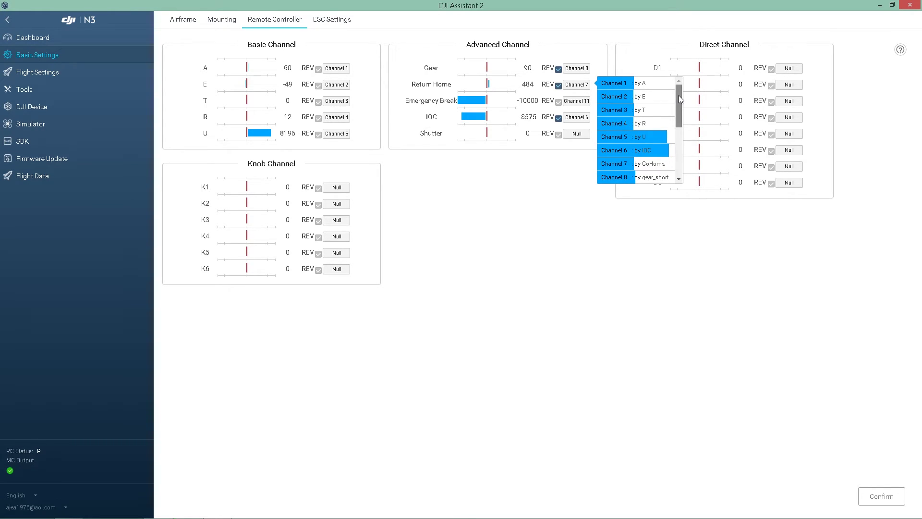
mouse_move(678, 95)
left_mouse_down()
mouse_move(681, 140)
mouse_move(679, 99)
left_mouse_up()
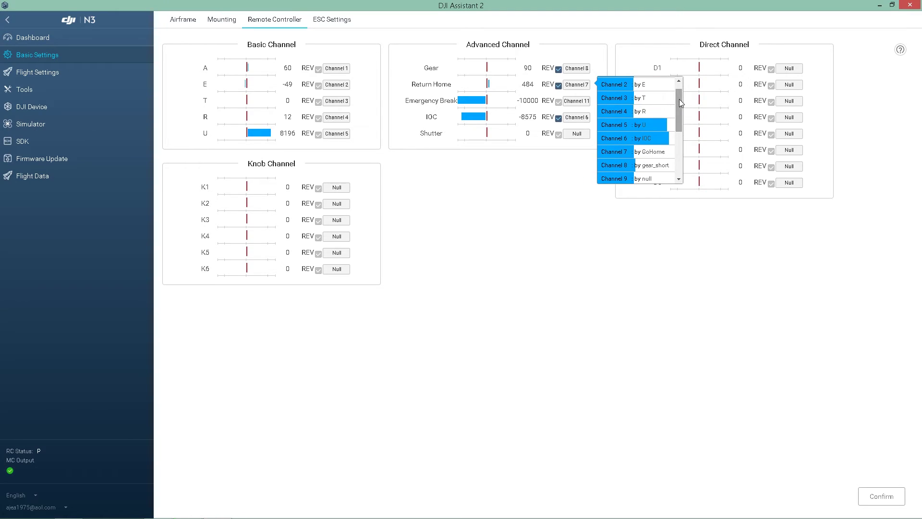
left_click(532, 203)
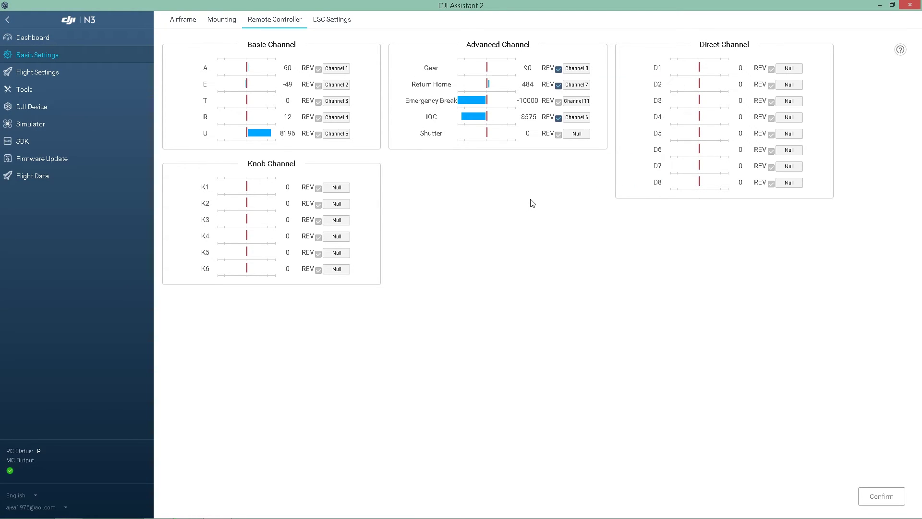
left_click(890, 501)
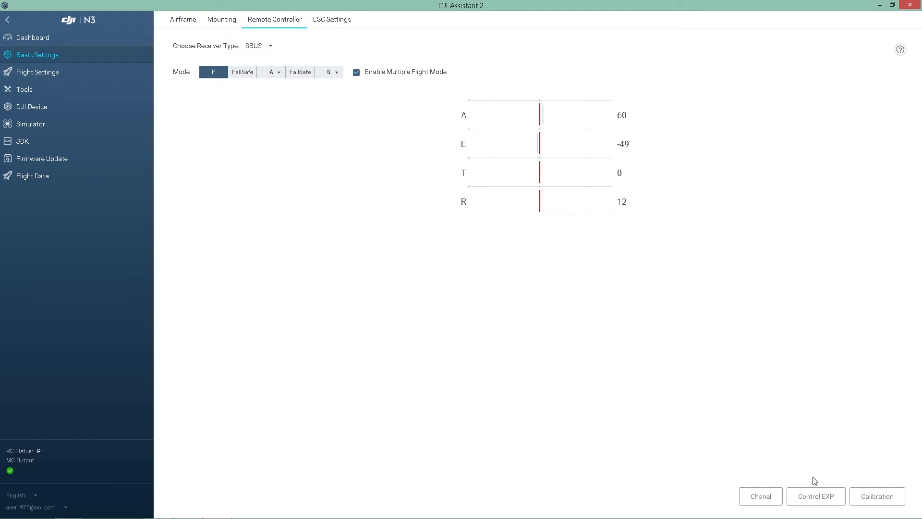
Step: Look over the Control EXP curves and stick calibration, ending on the ESC Settings tab
left_click(816, 497)
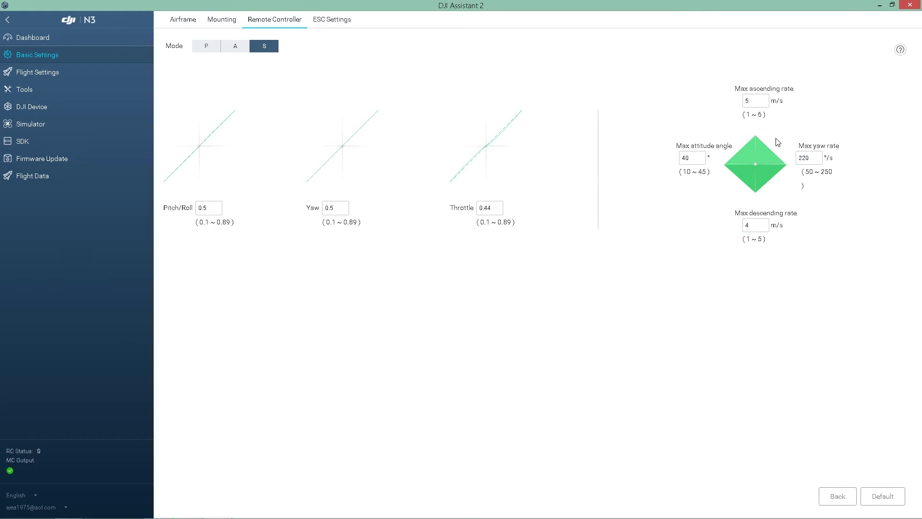
left_click(840, 496)
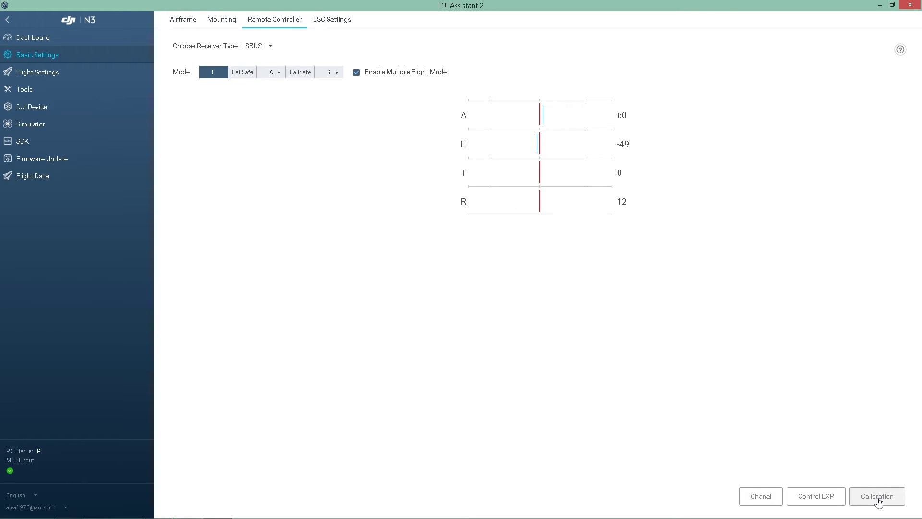
left_click(878, 501)
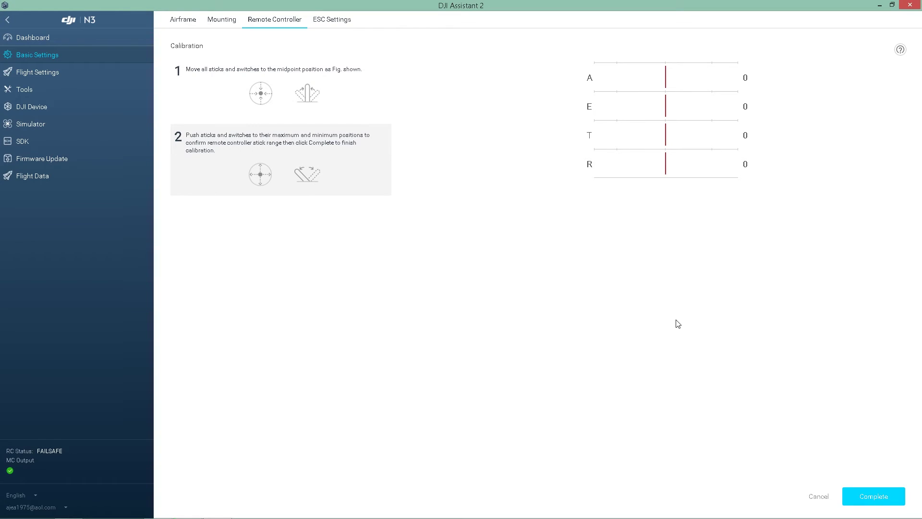
left_click(326, 24)
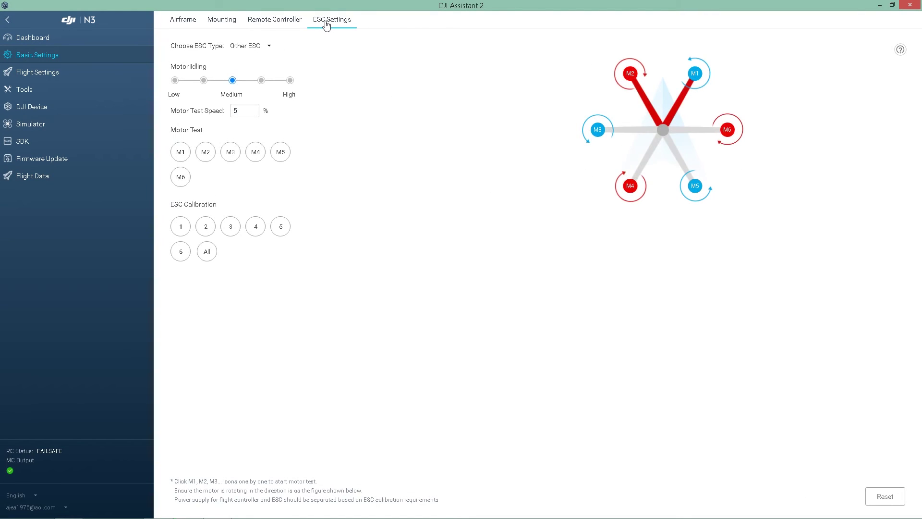
Step: Keep Other ESC as the ESC type and check the 5% motor test speed
left_click(269, 48)
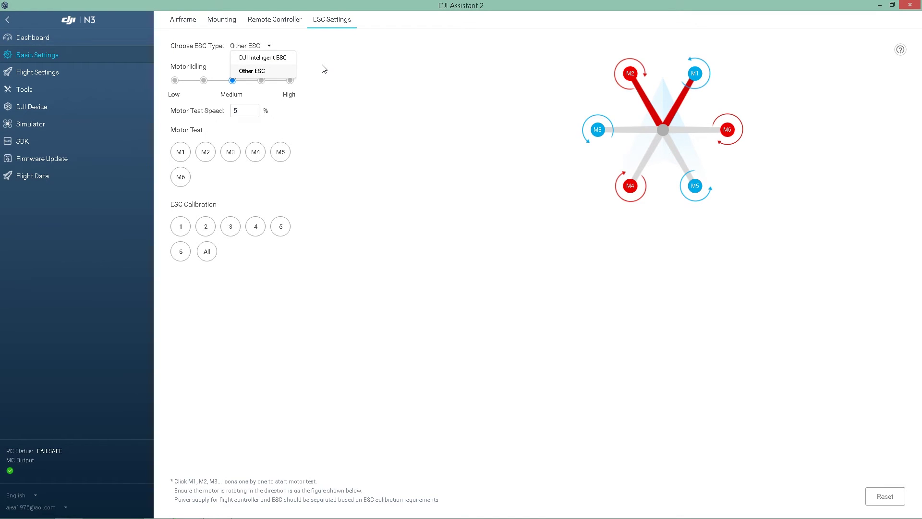
left_click(335, 54)
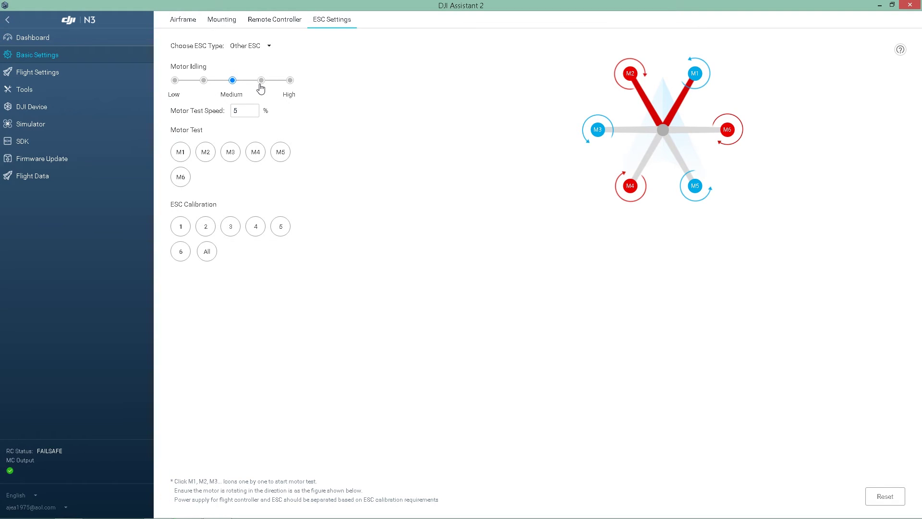
left_click(243, 112)
Step: Test-spin motors M5, M2 and M6 one at a time
left_click(280, 153)
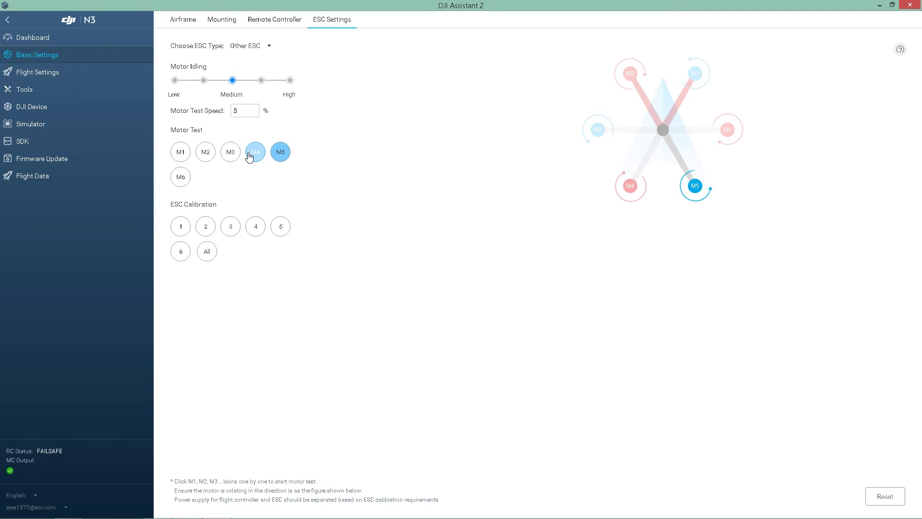
left_click(206, 152)
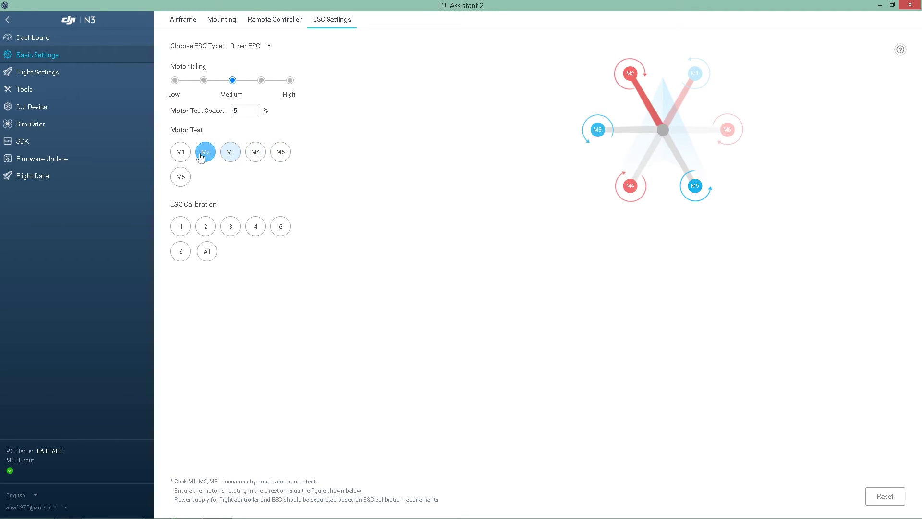
left_click(182, 174)
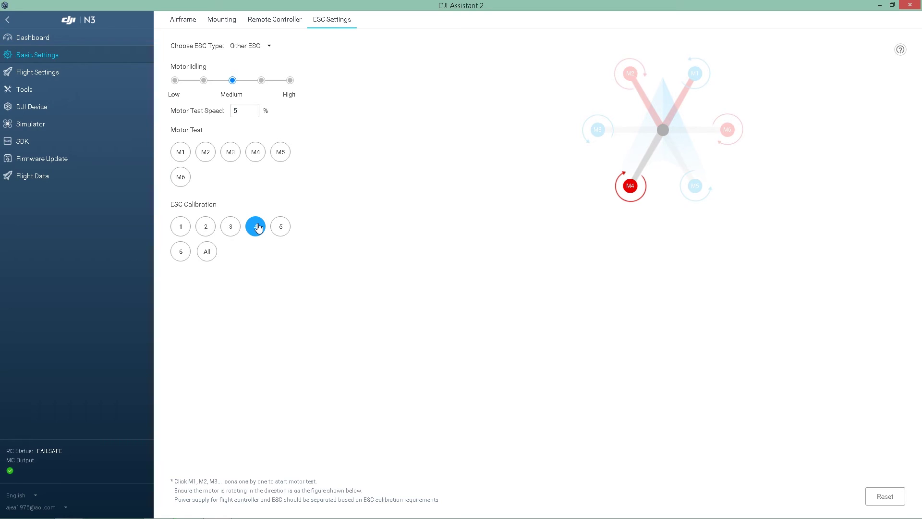
left_click(58, 73)
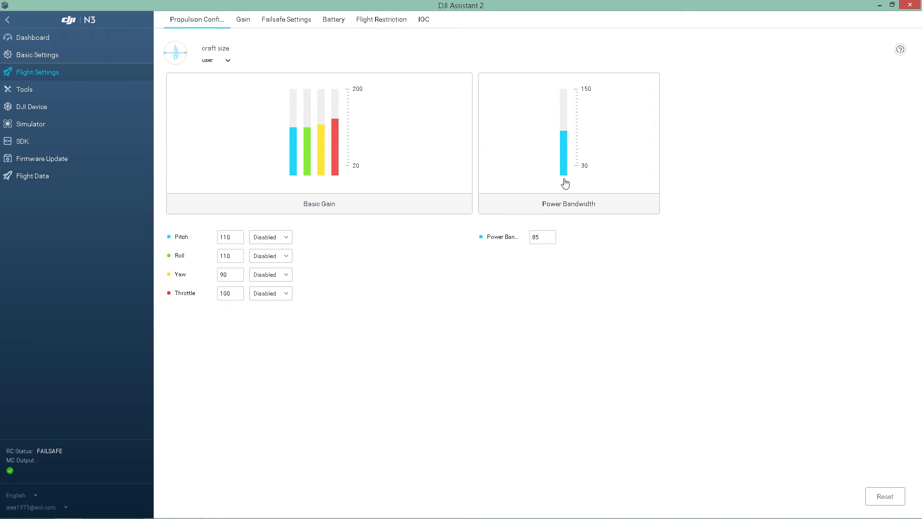
Step: Review the Gain values and the Failsafe page with Return Home at 99 m
left_click(244, 24)
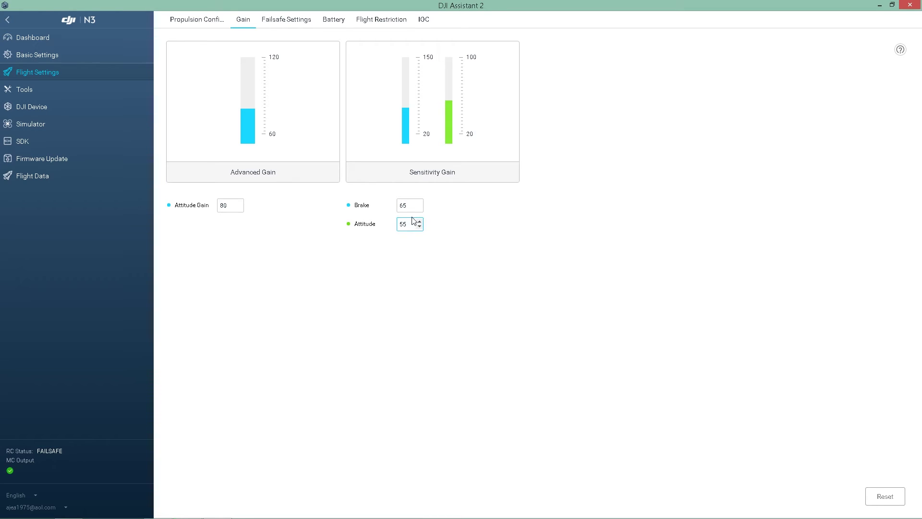
left_click(283, 21)
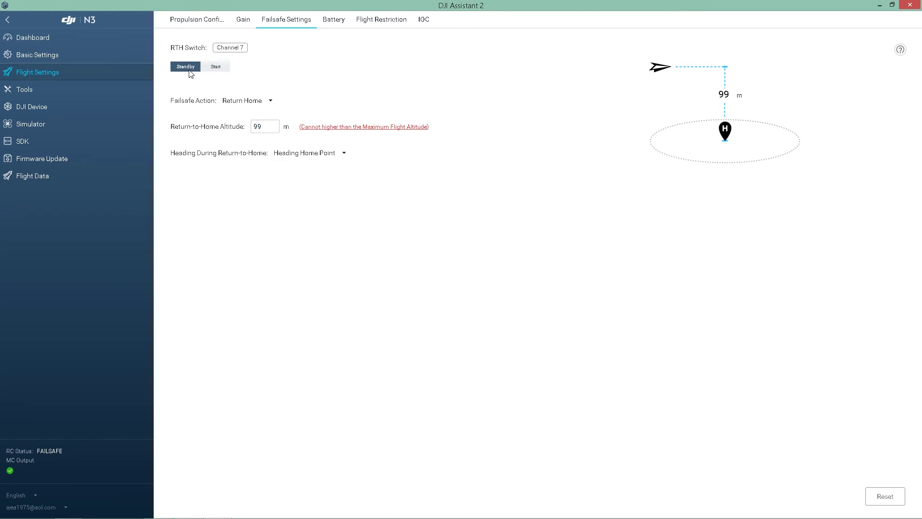
left_click(52, 60)
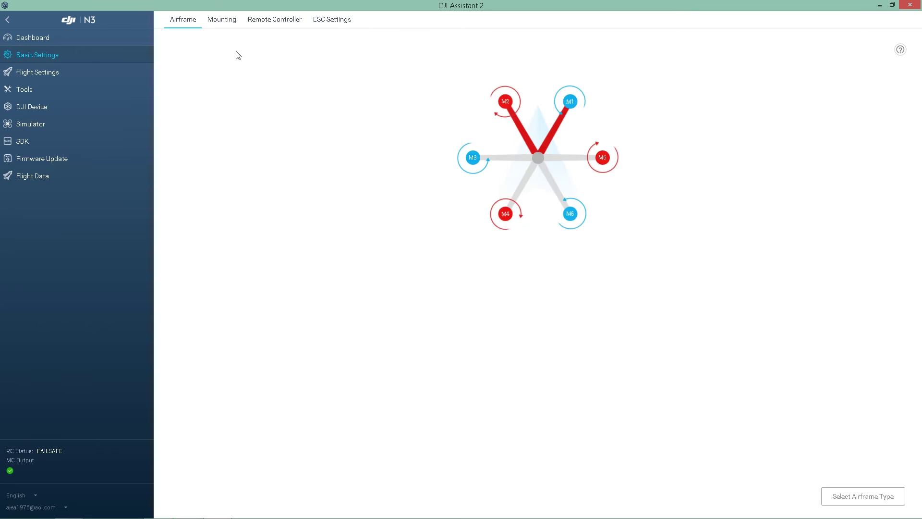
Step: Return to the Flight Settings' Failsafe page by way of the Remote Controller tab
left_click(263, 24)
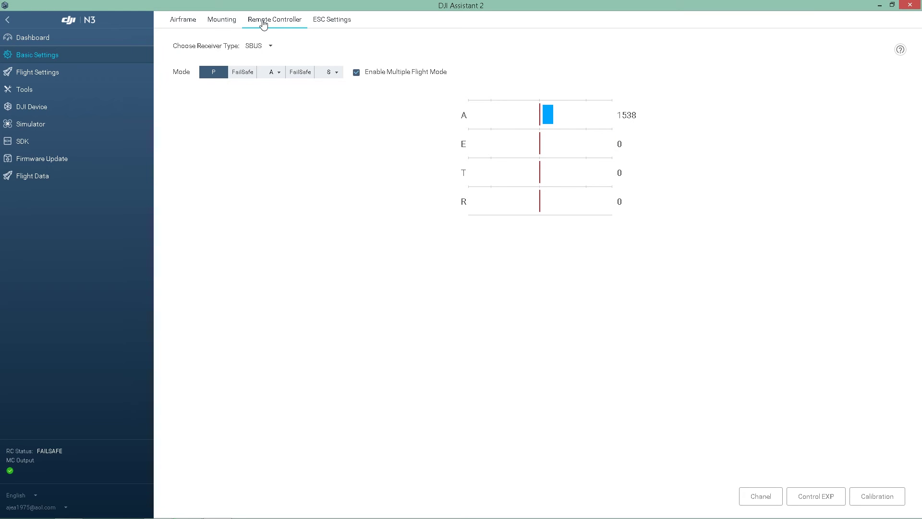
left_click(74, 72)
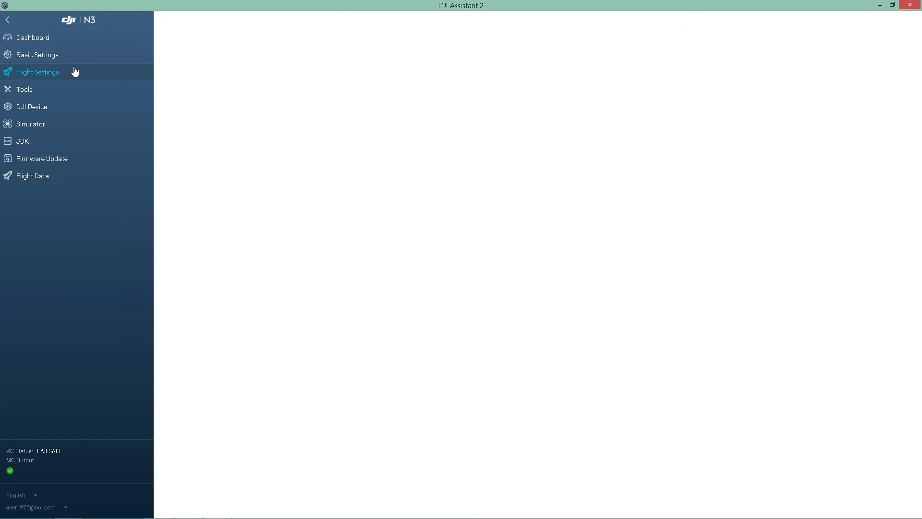
left_click(271, 20)
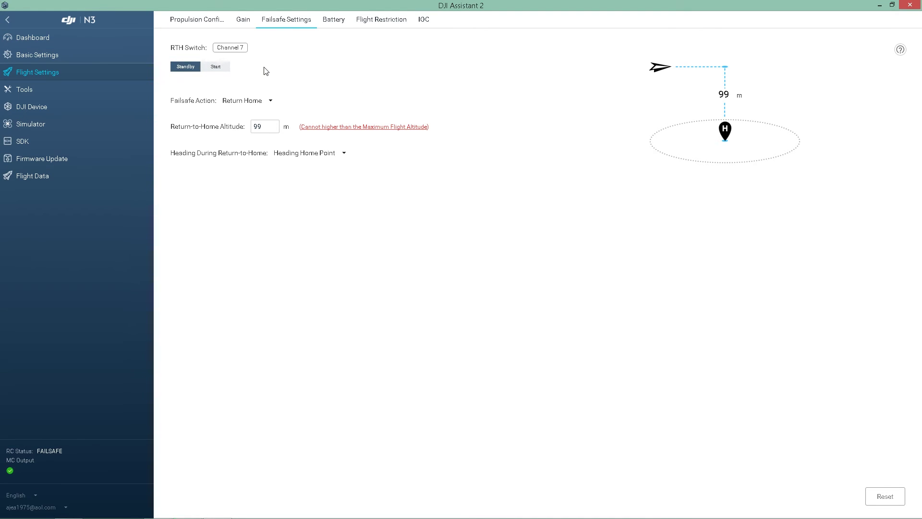
Step: Confirm the failsafe action stays Return Home and heading stays toward the home point
left_click(271, 102)
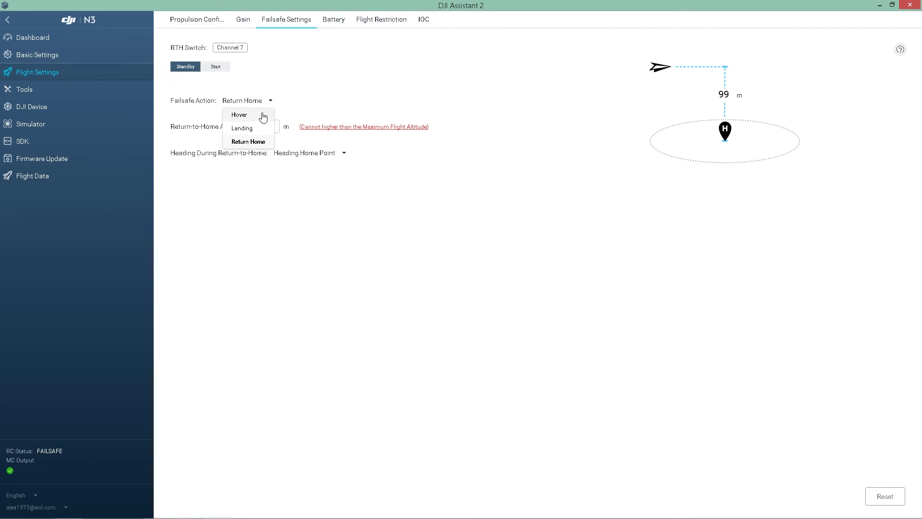
left_click(334, 83)
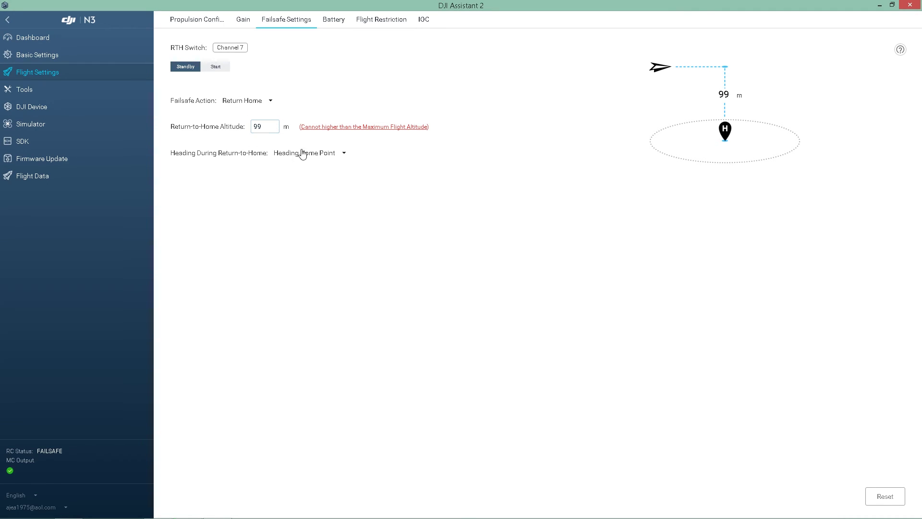
left_click(344, 155)
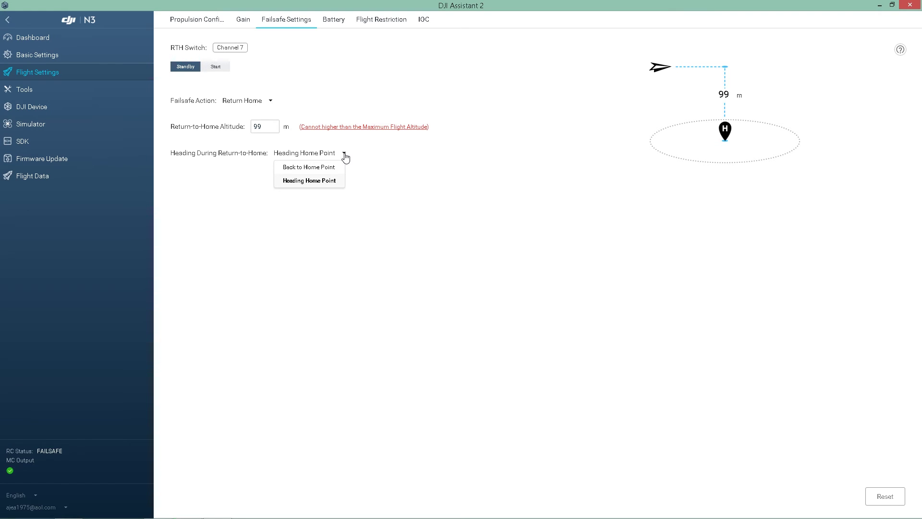
left_click(394, 157)
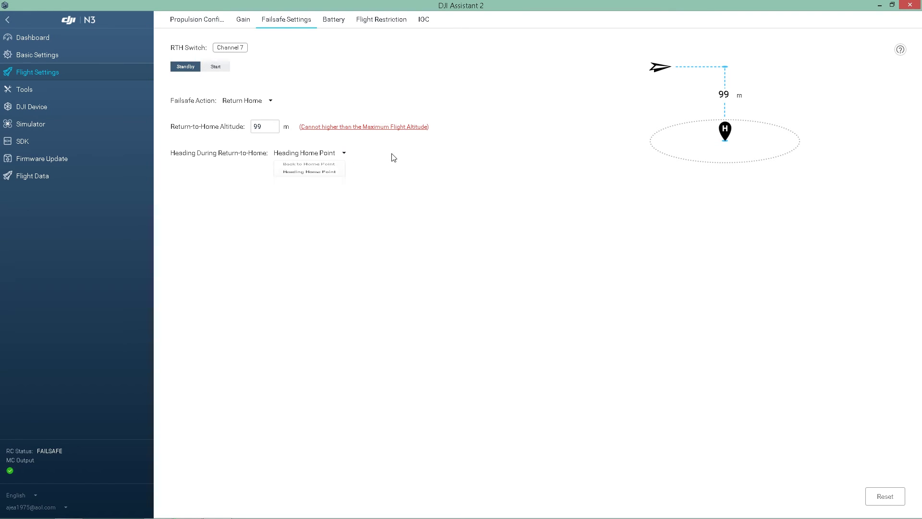
left_click(335, 24)
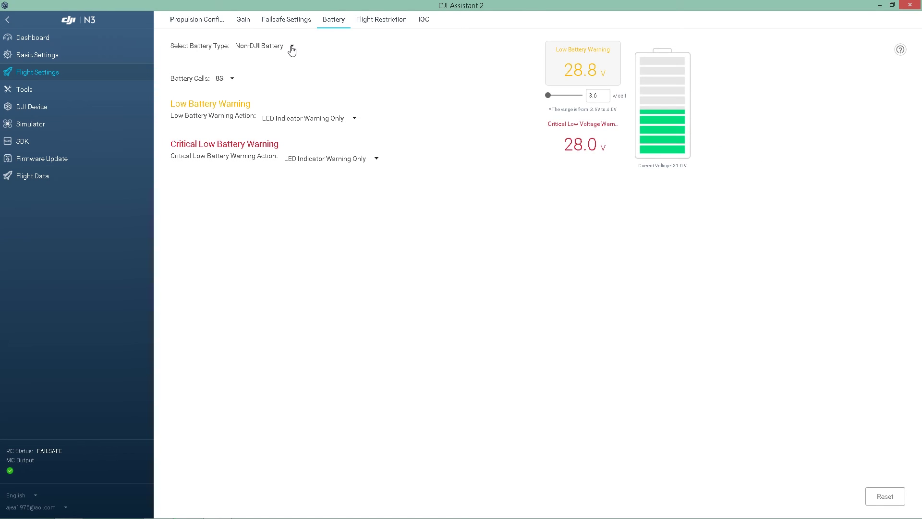
Step: Confirm the battery type is Non-DJI with 8S cells
left_click(291, 47)
left_click(376, 54)
left_click(232, 80)
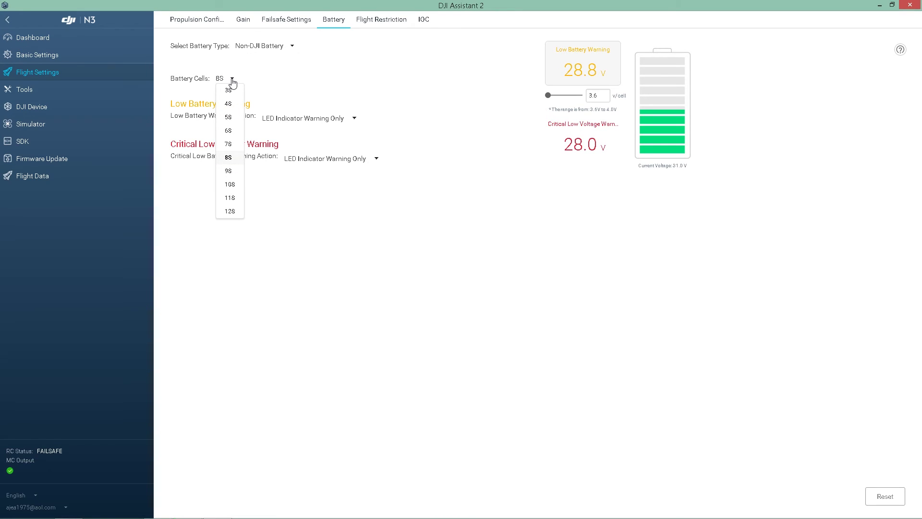
left_click(309, 72)
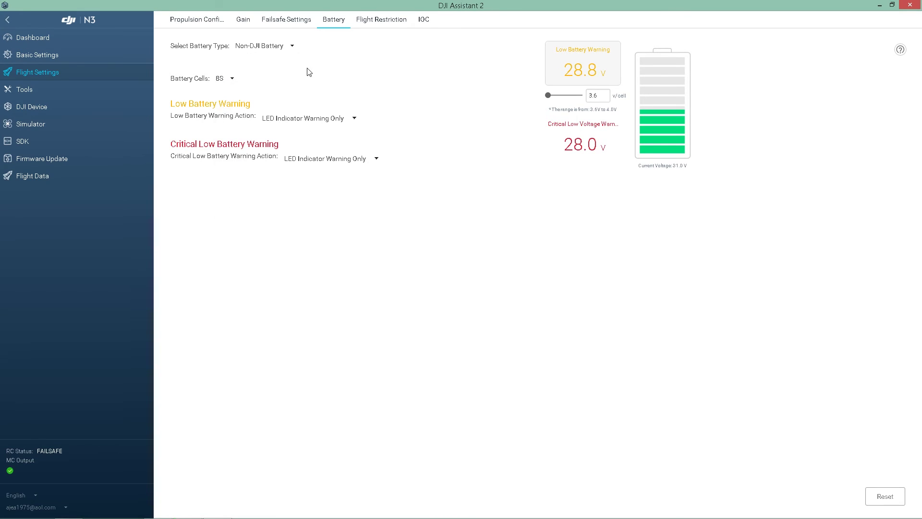
Step: Keep LED Indicator Warning Only for both low and critical low battery warnings
left_click(354, 120)
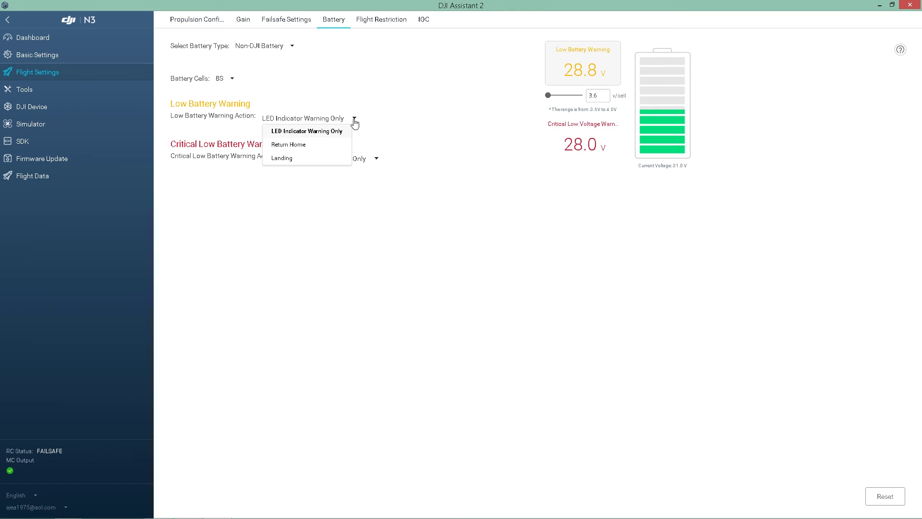
left_click(434, 124)
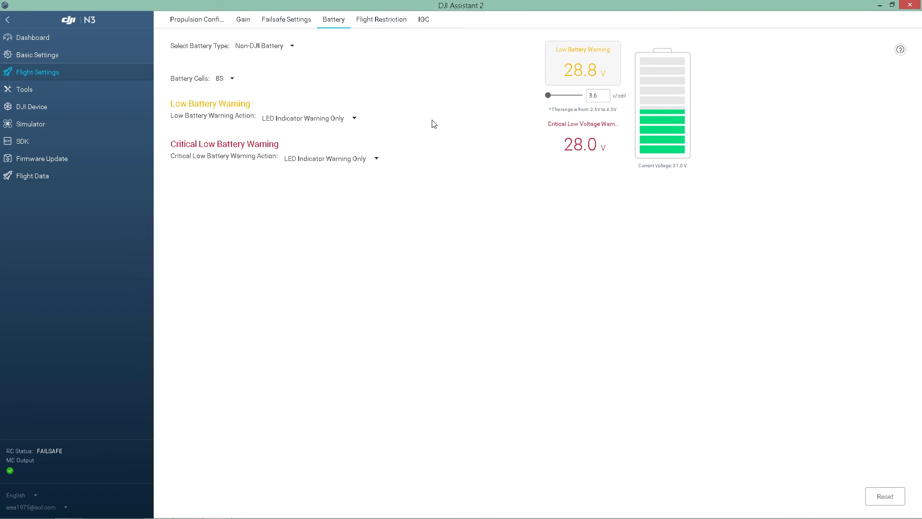
left_click(377, 160)
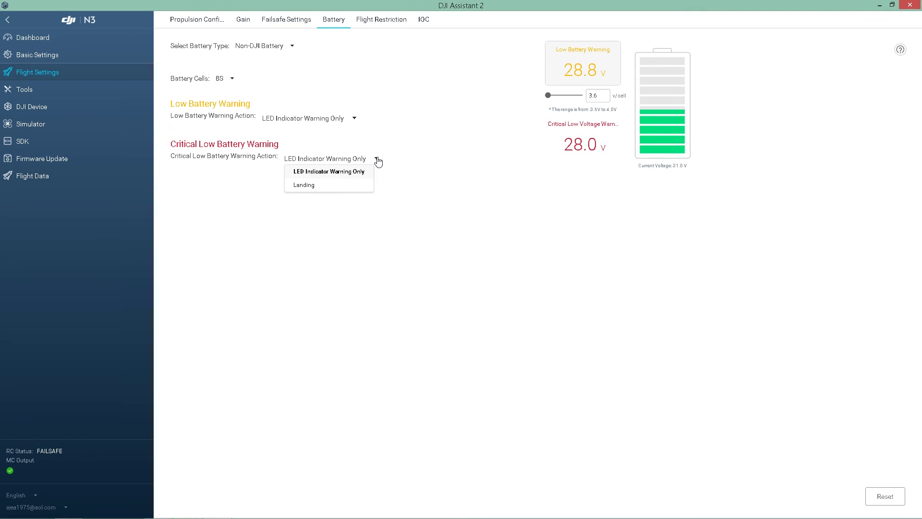
left_click(461, 126)
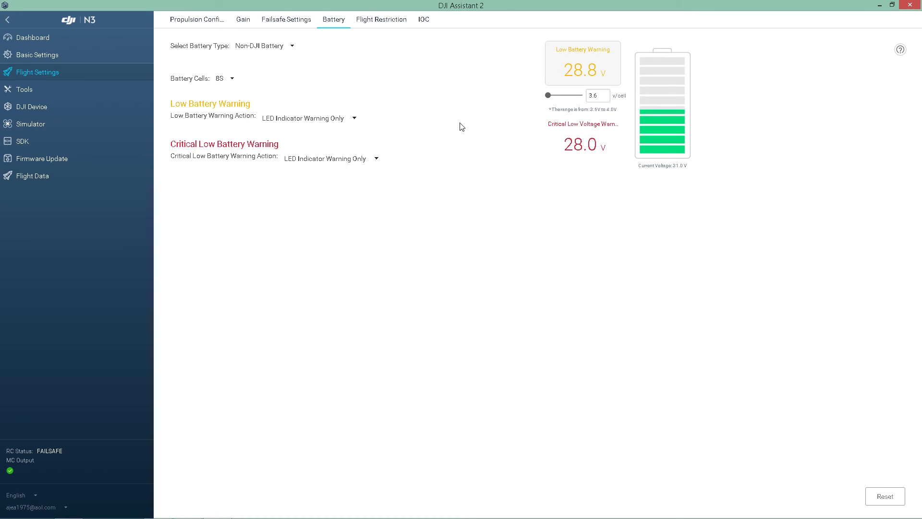
left_click(379, 22)
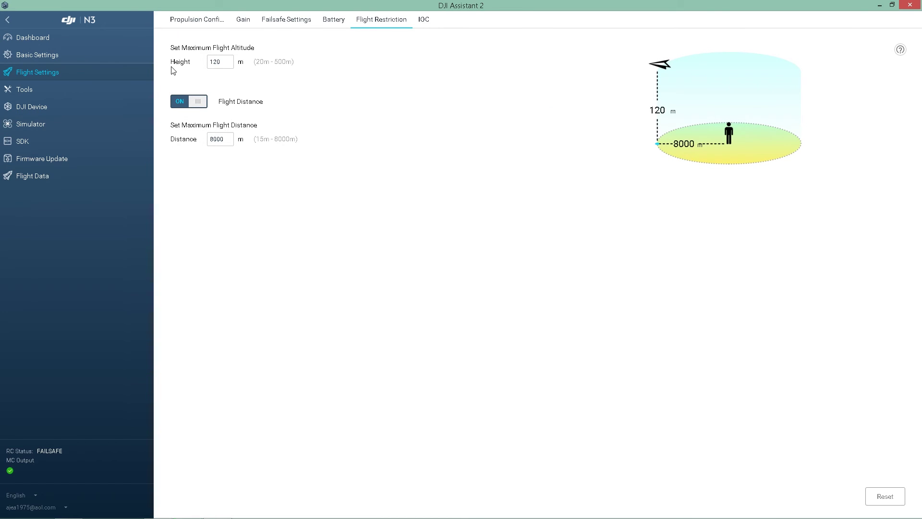
Step: Accept the maximum altitude disclaimer and leave the height limit at 120 m
left_click(229, 59)
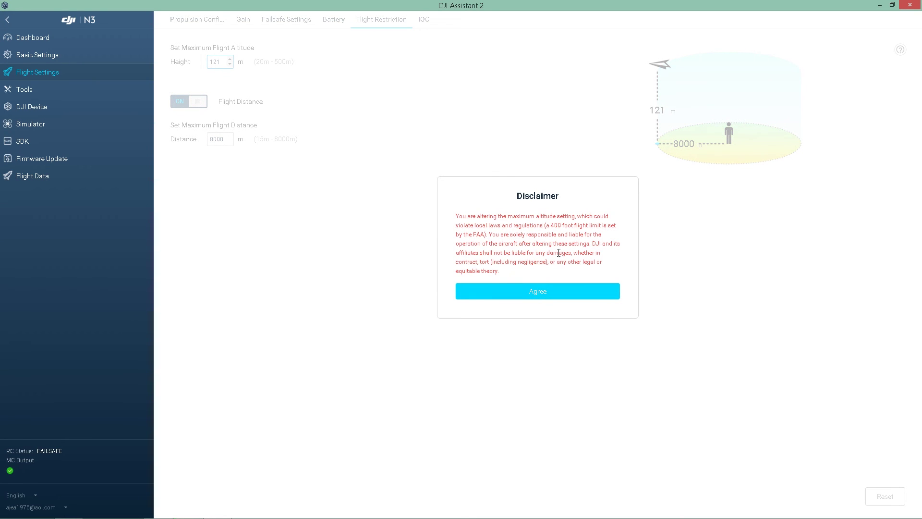
left_click(536, 291)
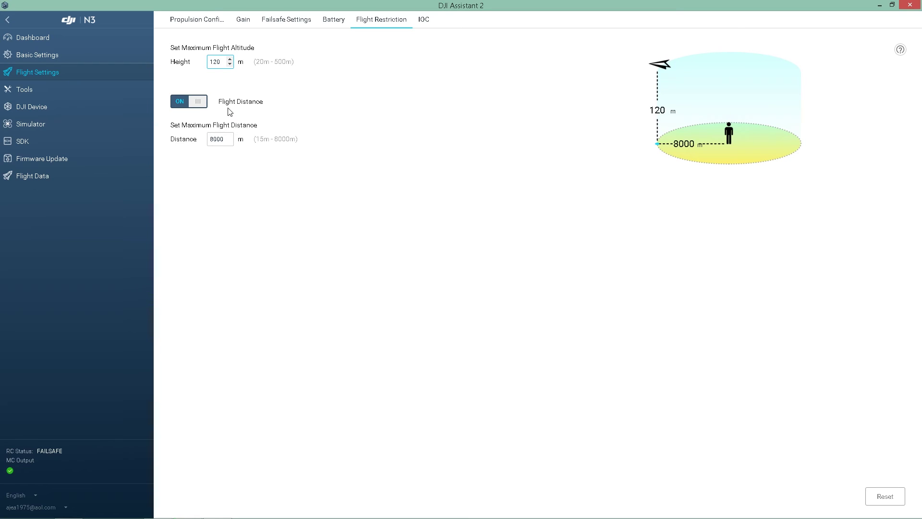
left_click(202, 101)
left_click(421, 23)
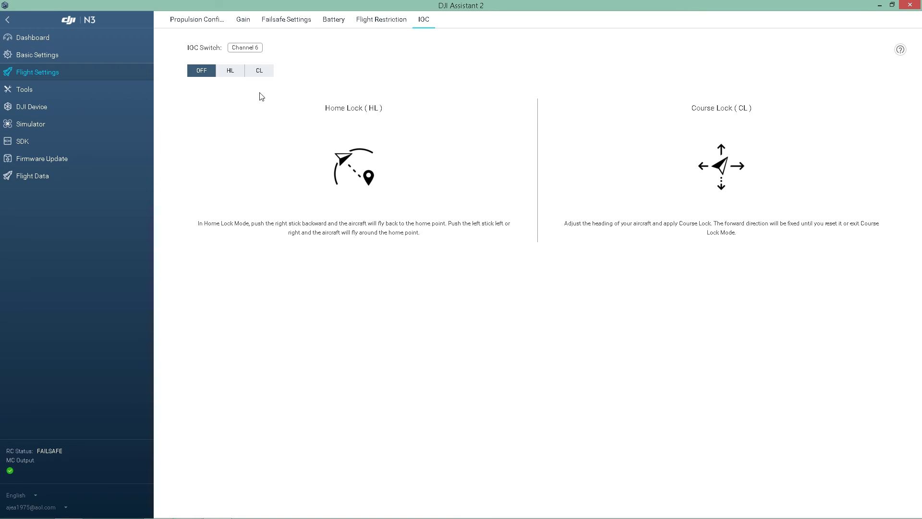
Step: Check the N3 IMU sensor status and compass interference in the Tools topology view
left_click(54, 93)
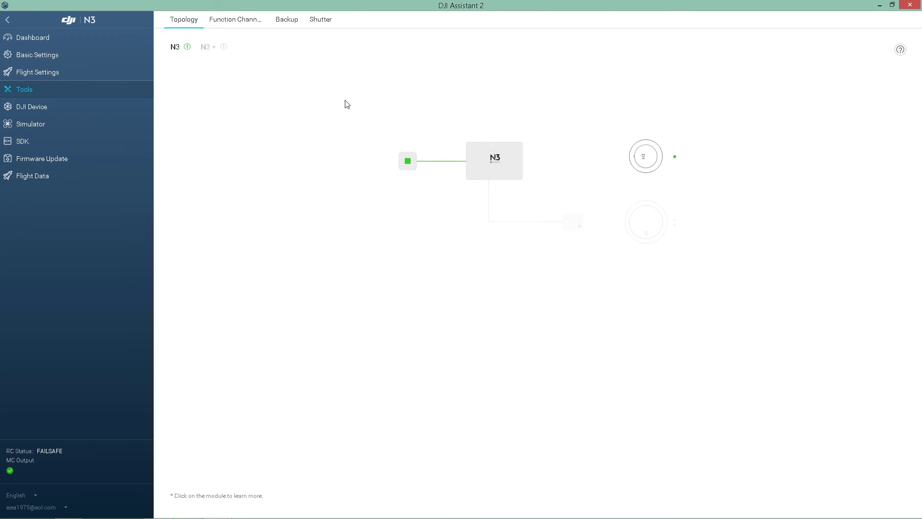
left_click(495, 172)
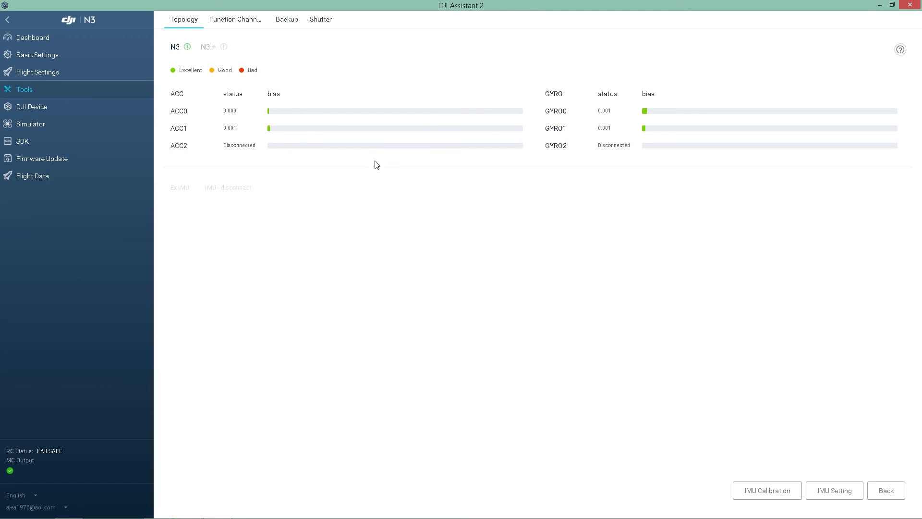
left_click(886, 490)
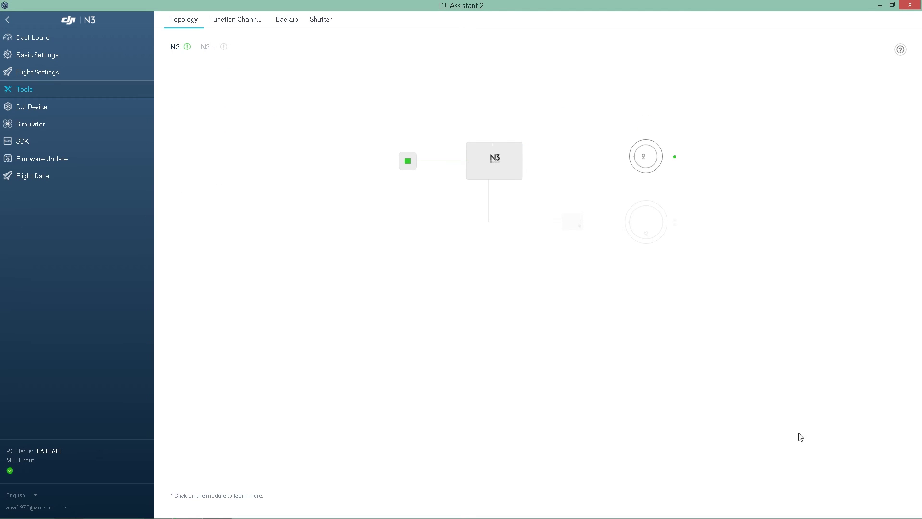
left_click(646, 163)
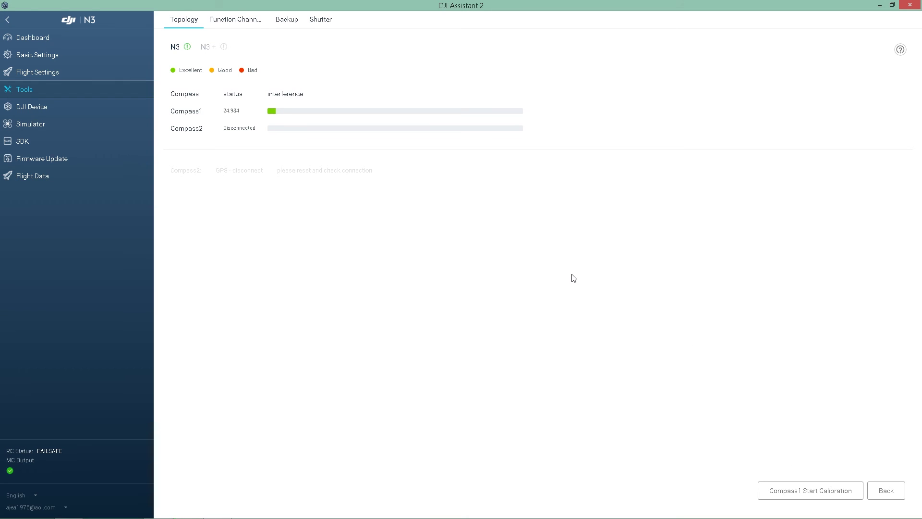
left_click(232, 28)
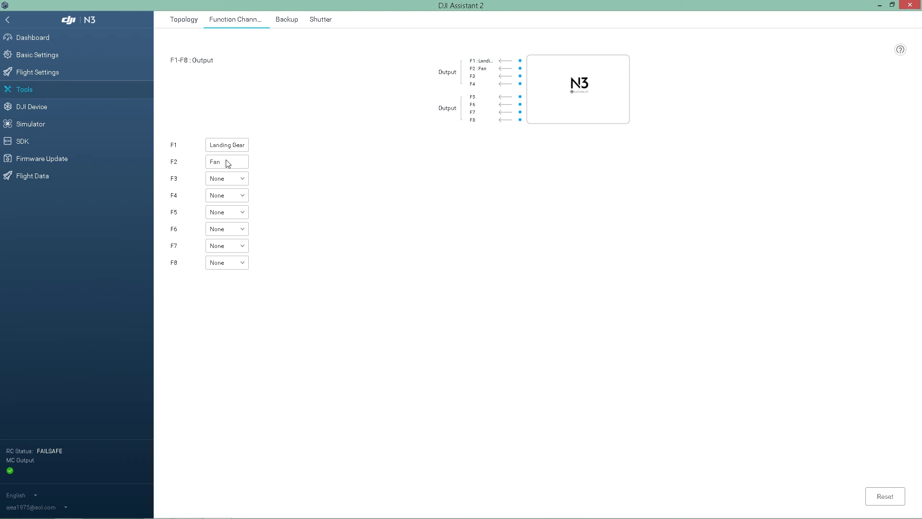
Step: Confirm output F3 stays None and look over the configuration backup options
left_click(241, 180)
left_click(360, 174)
left_click(284, 26)
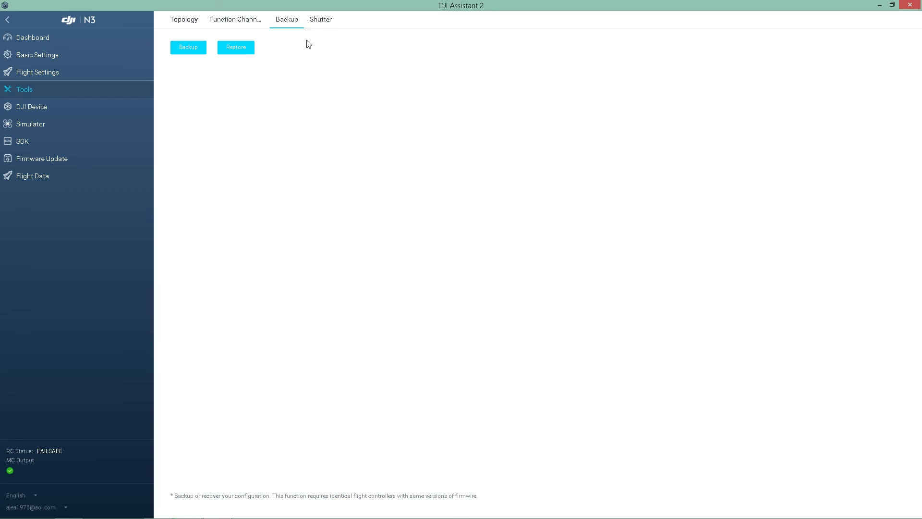
left_click(318, 25)
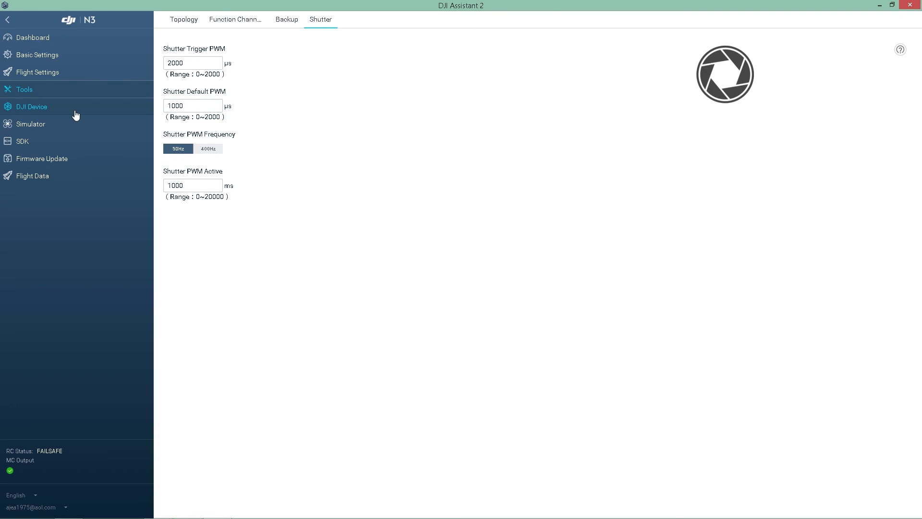
Step: Check the DJI device landing gear settings and the gimbal control type options, keeping LB2
left_click(48, 111)
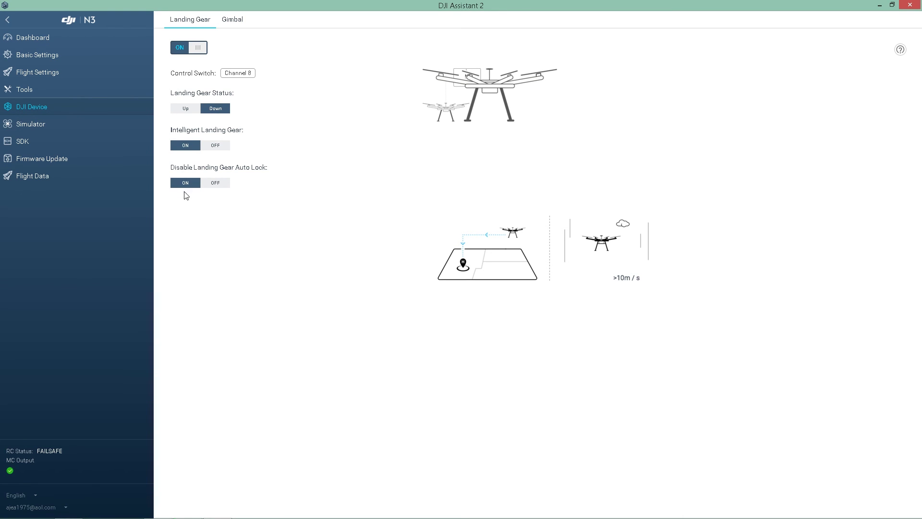
left_click(231, 23)
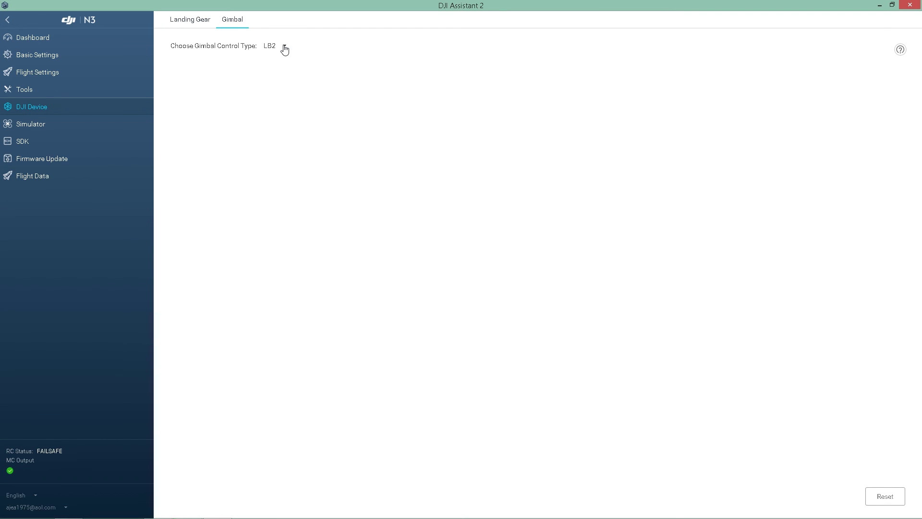
left_click(283, 46)
left_click(83, 126)
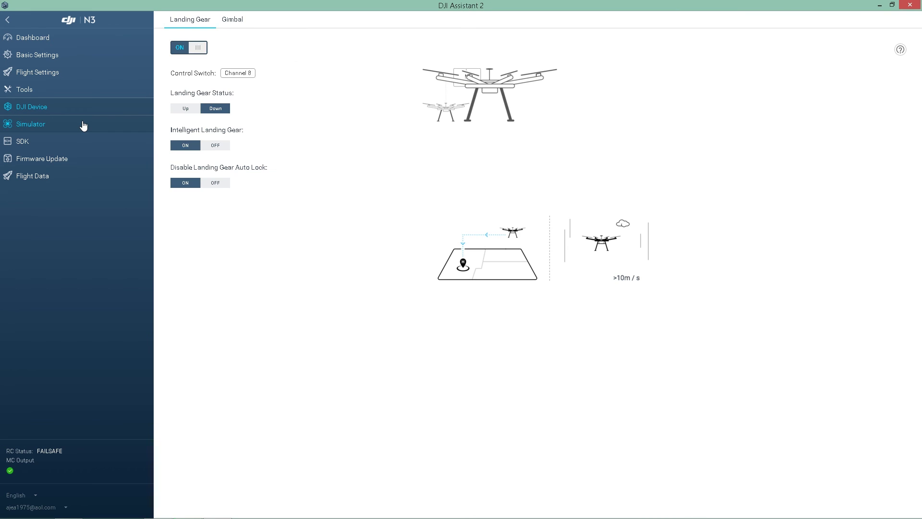
Step: Browse the Simulator Lite, onboard SDK and firmware list pages, ending on Flight Data
left_click(83, 126)
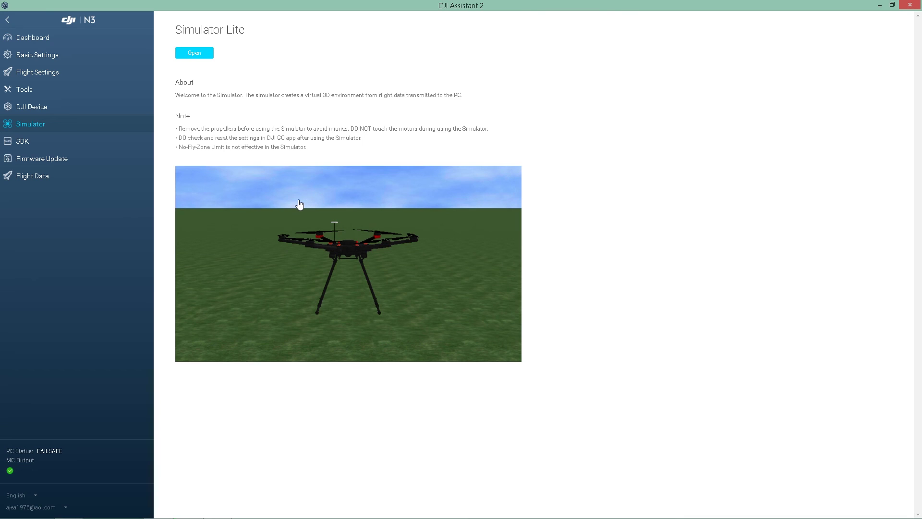
left_click(103, 142)
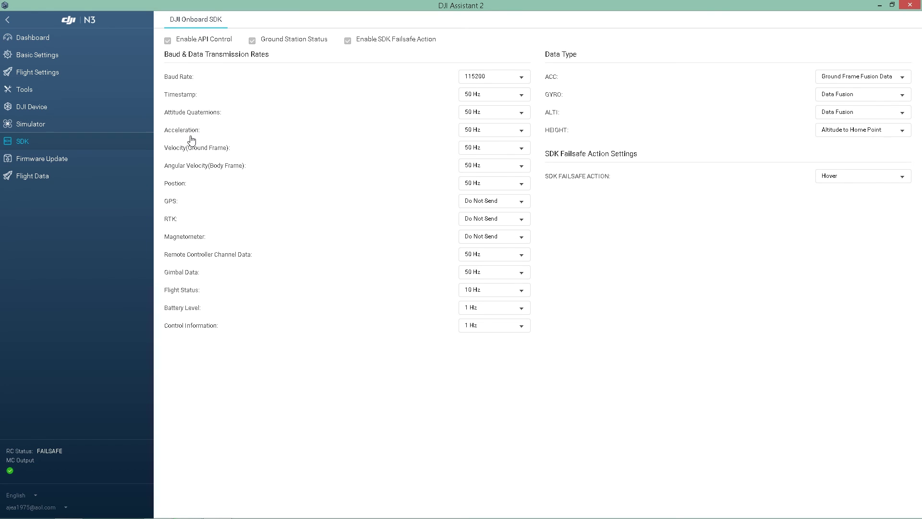
left_click(131, 164)
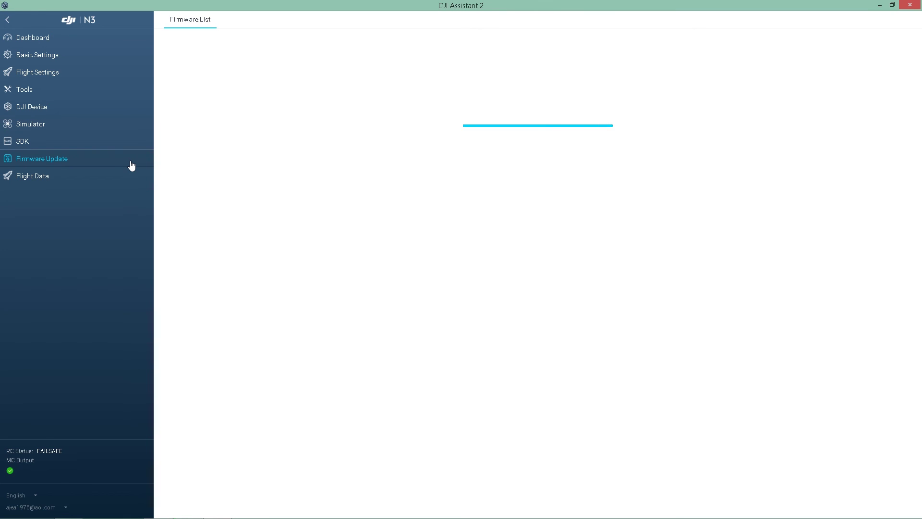
left_click(131, 184)
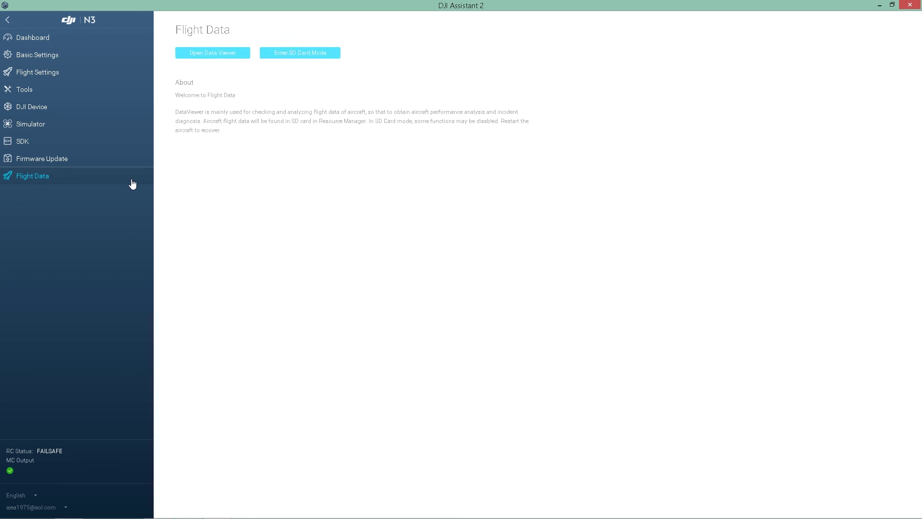